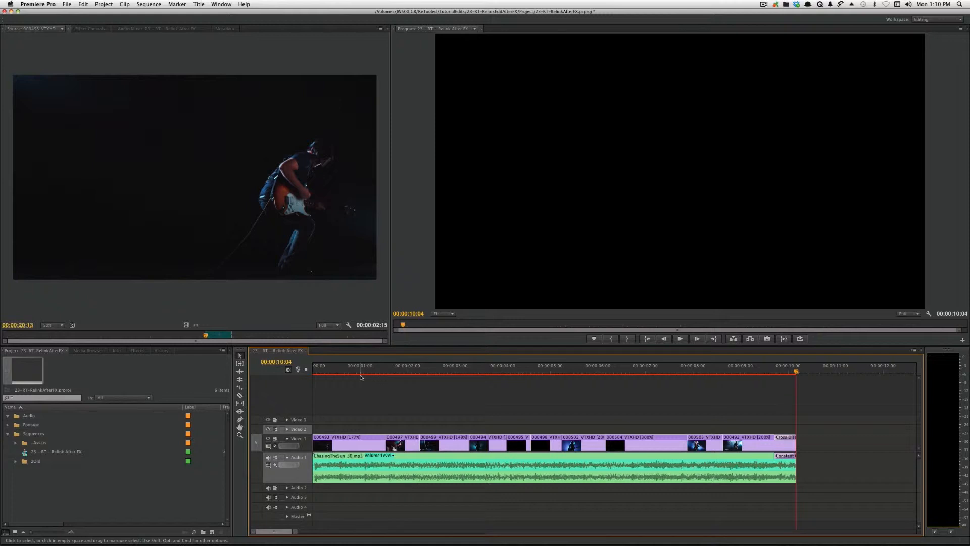
# - View the original Premiere Pro edit at 00:00:00:23, and switch to Final Cut Pro to see the same edit
pyautogui.click(358, 373)
pyautogui.press('=')
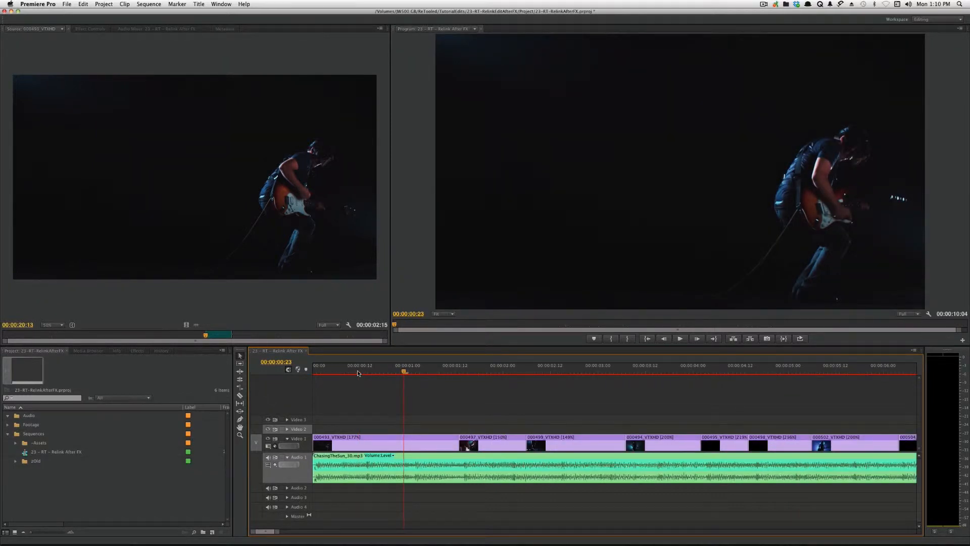
pyautogui.press('super+Tab')
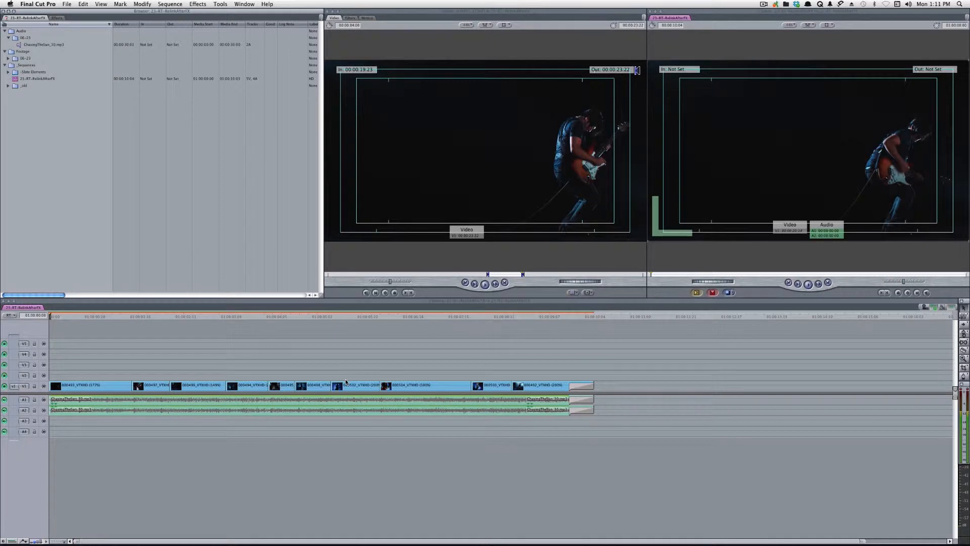
# - Switch to After Effects and view the Edit composition at 0:00:01:00
pyautogui.press('super+Tab')
pyautogui.press('super+Tab')
pyautogui.press('super+Tab')
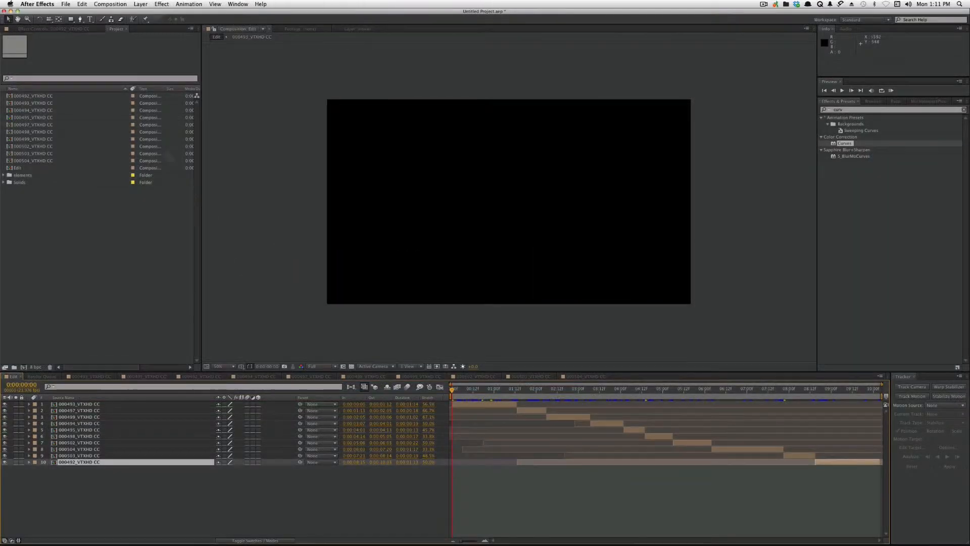
pyautogui.click(18, 167)
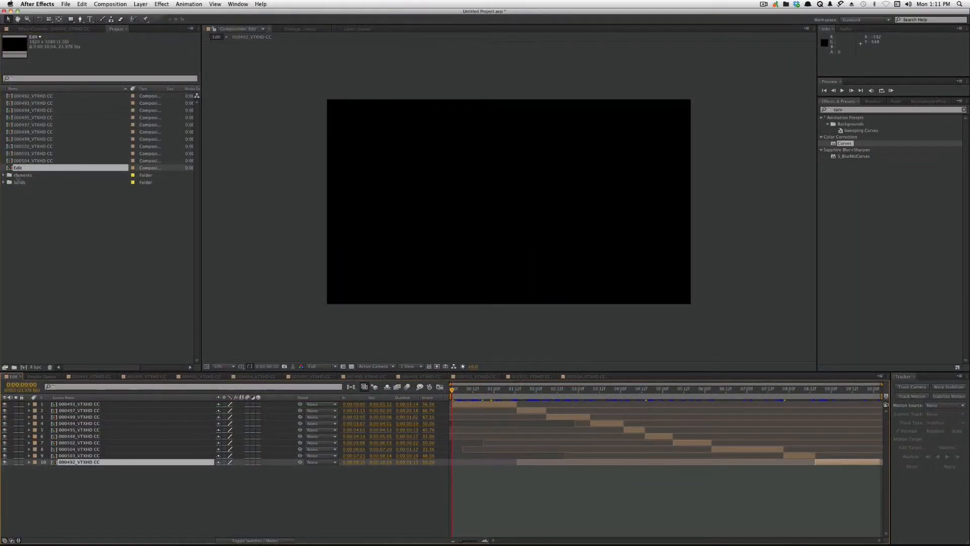
pyautogui.click(487, 393)
pyautogui.moveTo(487, 395); pyautogui.dragTo(495, 395)
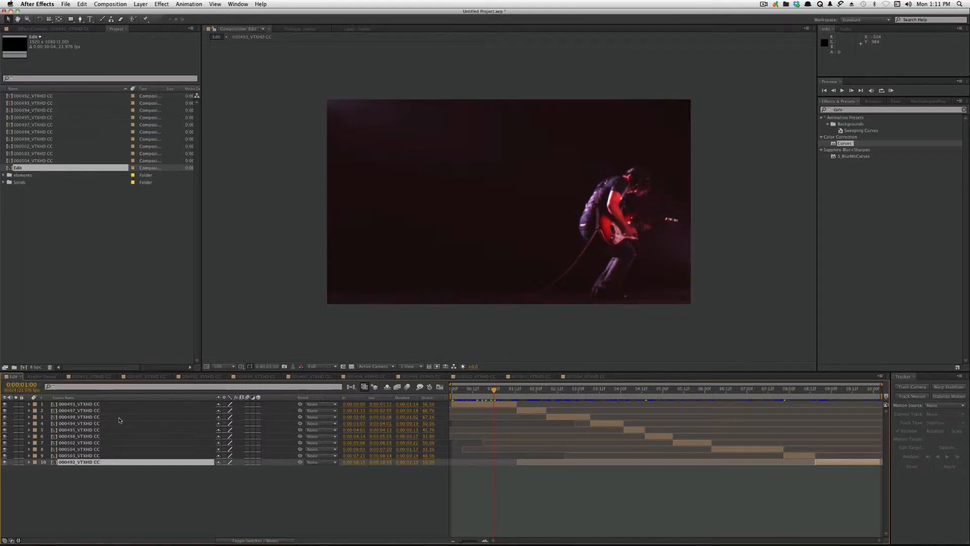
# - Examine the adjustment layers in the 000493_VTXHD CC and 000492_VTXHD CC compositions
pyautogui.click(83, 405)
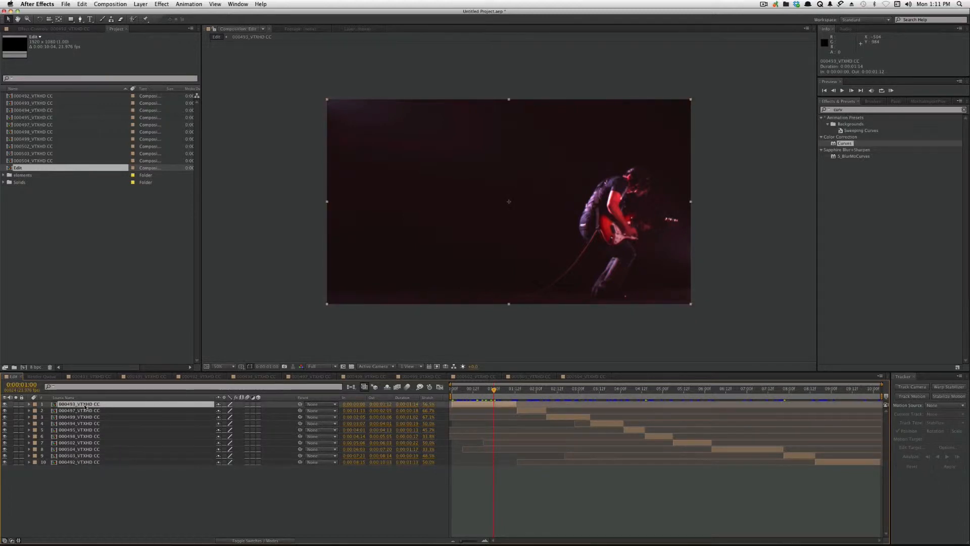
pyautogui.click(89, 380)
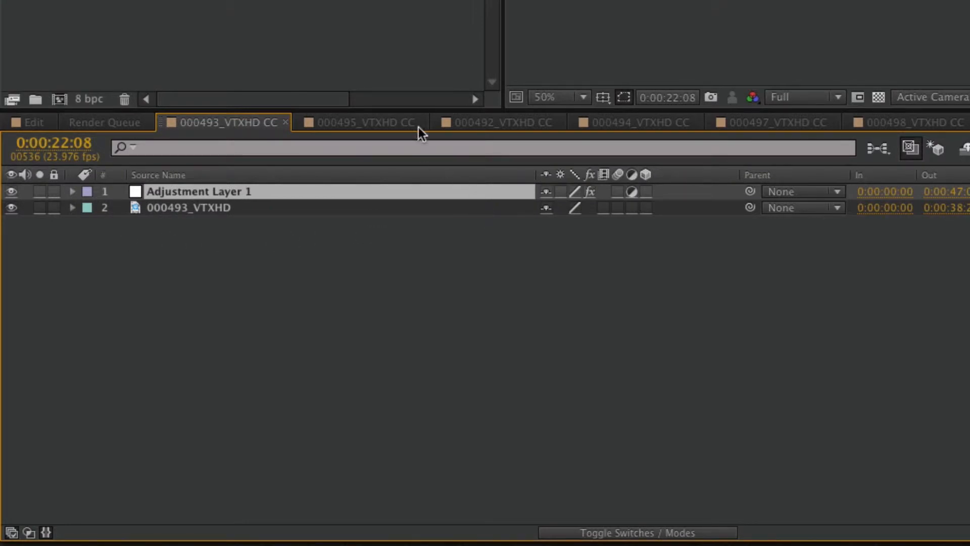
pyautogui.click(460, 121)
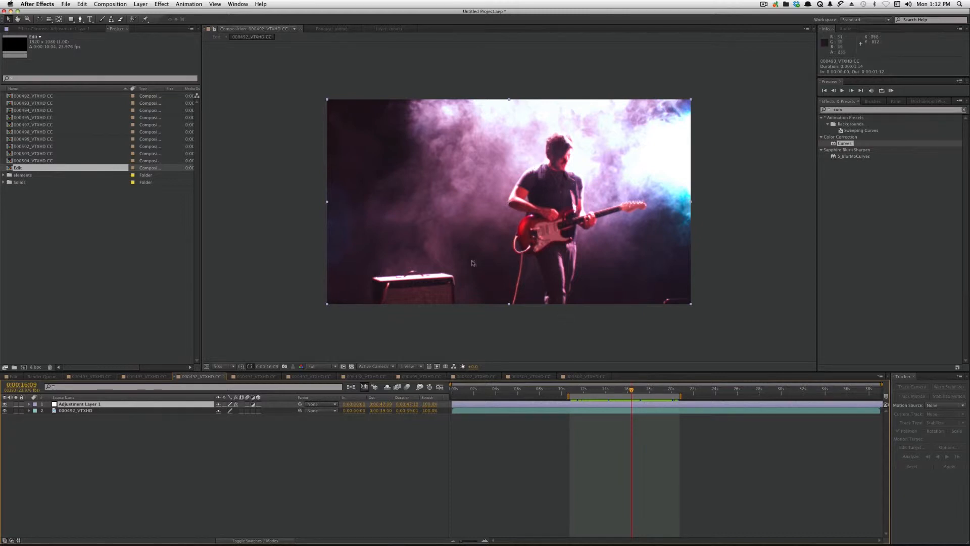
# - Switch to Premiere Pro and locate the 23 - RT - Relink After FX sequence in the project
pyautogui.press('super+Tab')
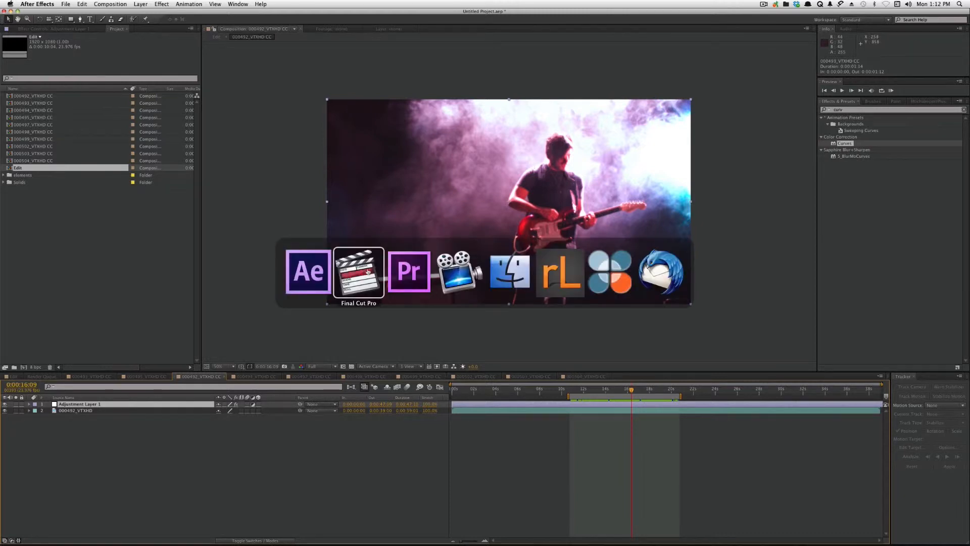
pyautogui.click(404, 275)
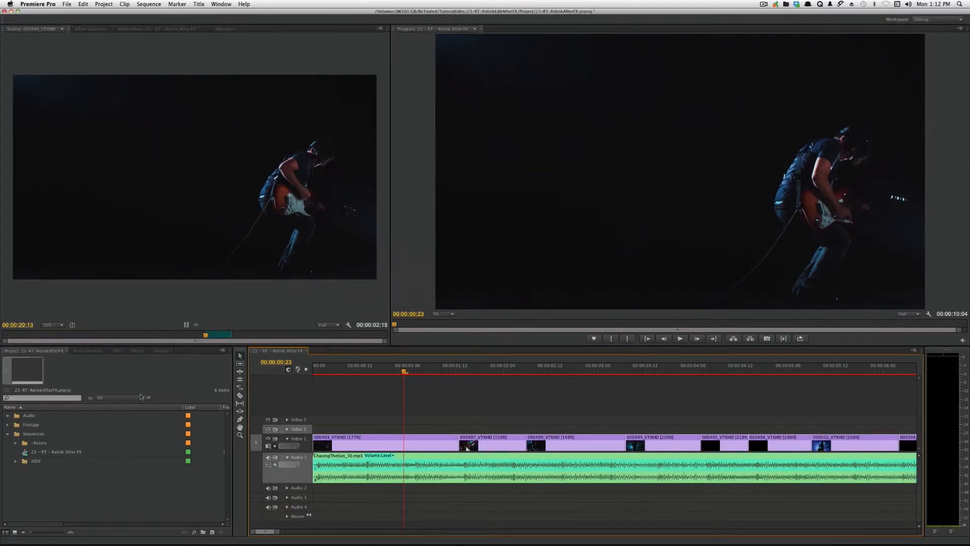
pyautogui.click(48, 455)
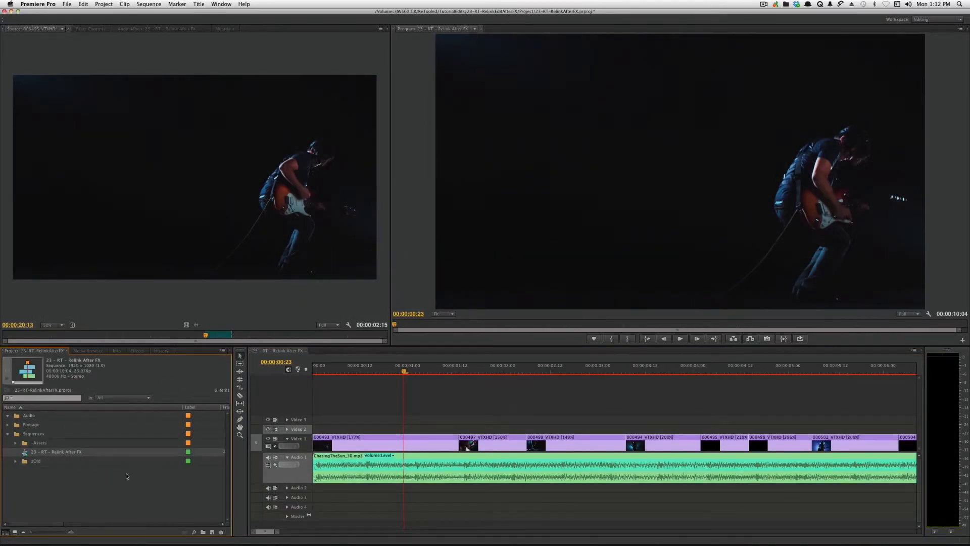
pyautogui.click(132, 489)
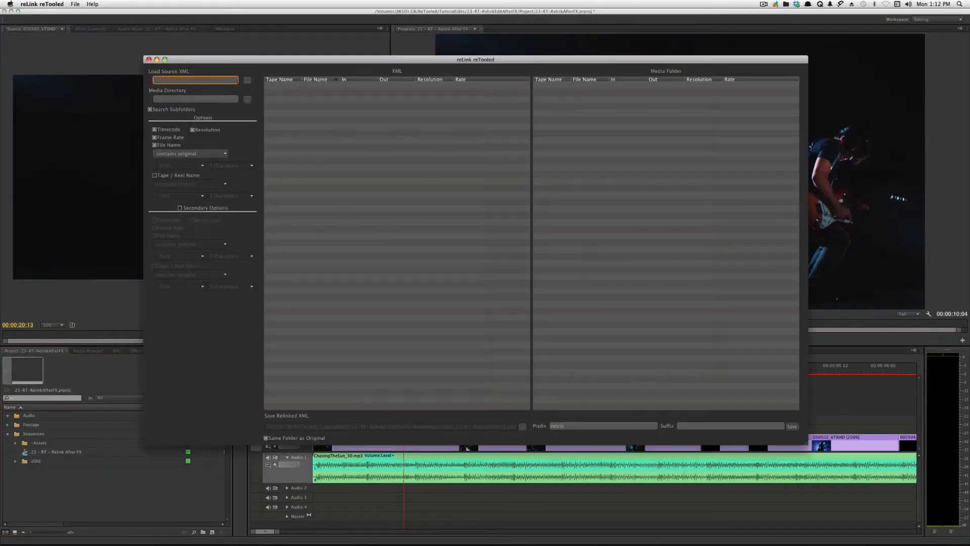
# - In reLink reTooled, load 23-RT-RelinkAfterFX_Premiere.xml from the Reference folder as the source XML
pyautogui.click(244, 112)
pyautogui.click(247, 81)
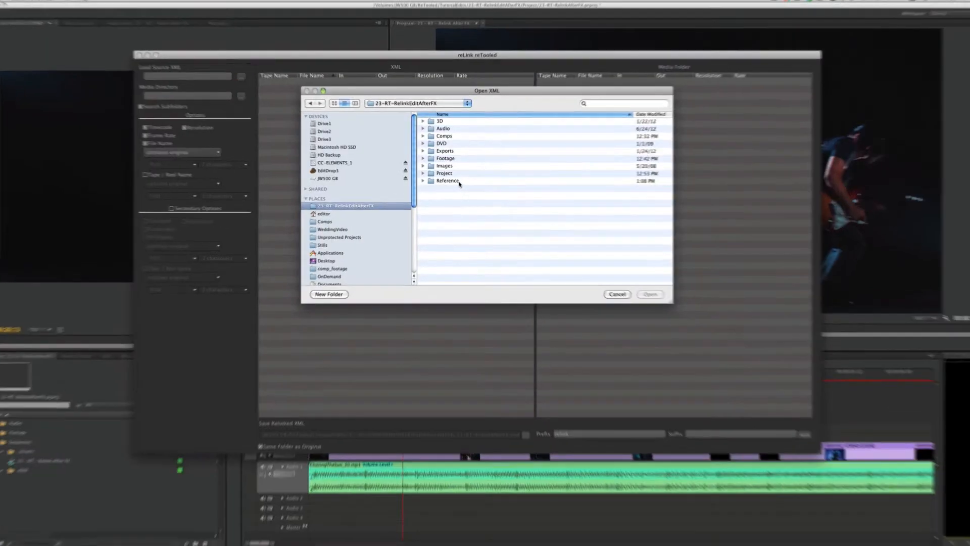
pyautogui.doubleClick(458, 182)
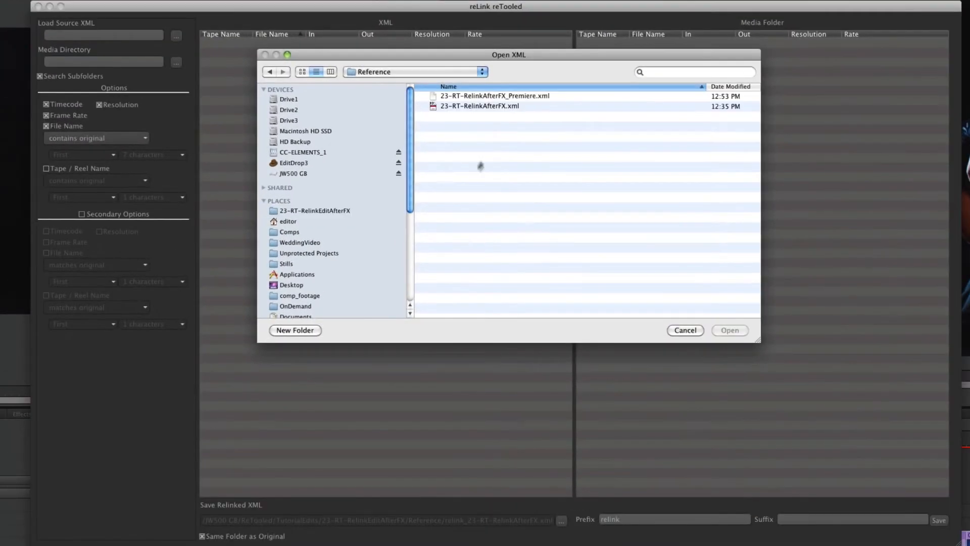
pyautogui.doubleClick(508, 96)
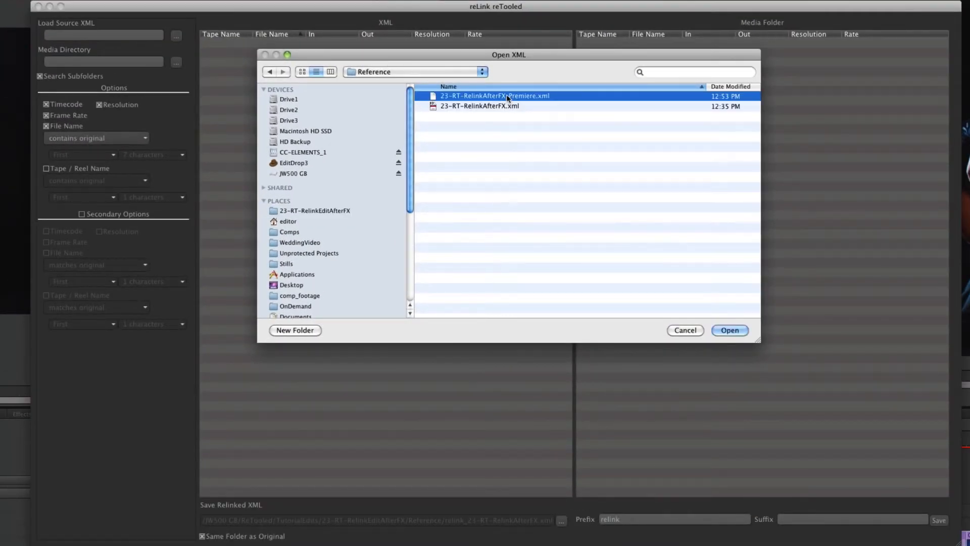
# - Set the media directory to the AERENDER folder inside Footage of 23-RT-RelinkEditAfterFX
pyautogui.click(179, 66)
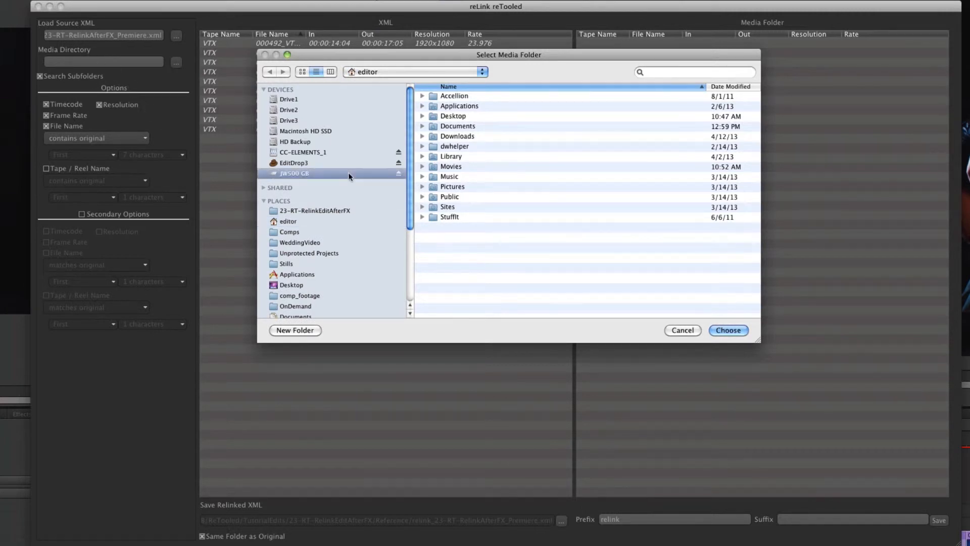
pyautogui.click(321, 211)
pyautogui.doubleClick(461, 146)
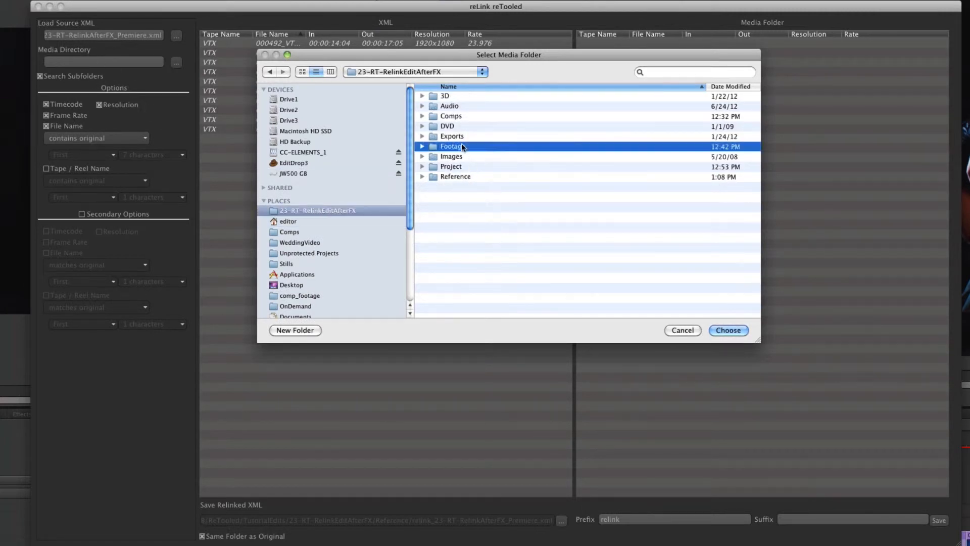
pyautogui.doubleClick(460, 107)
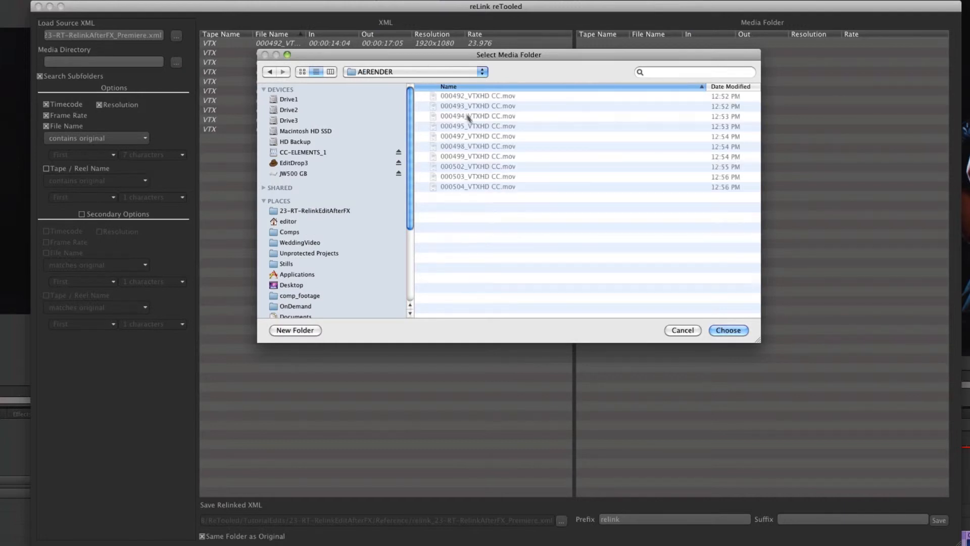
pyautogui.click(728, 330)
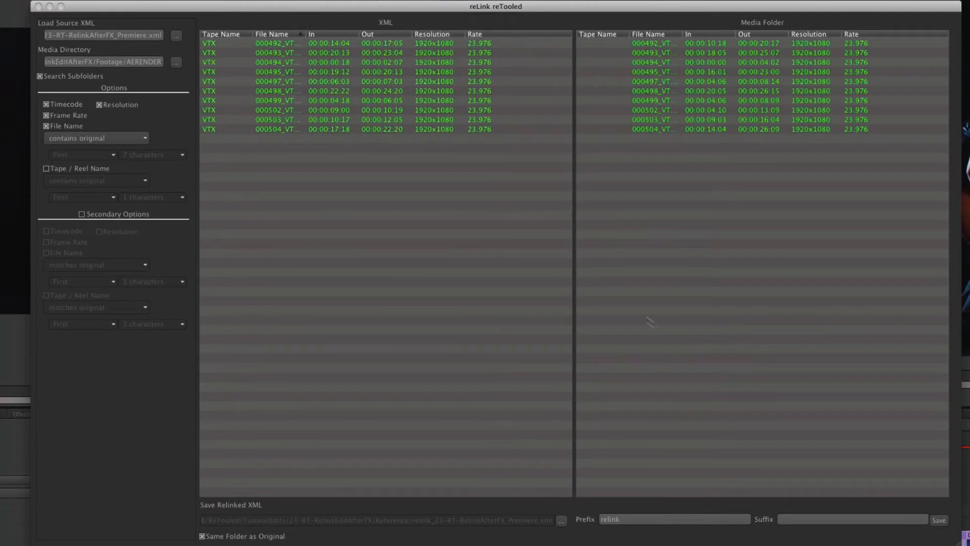
# - Widen the File Name columns of the media folder and XML lists to show the full clip names
pyautogui.moveTo(683, 34); pyautogui.dragTo(728, 34)
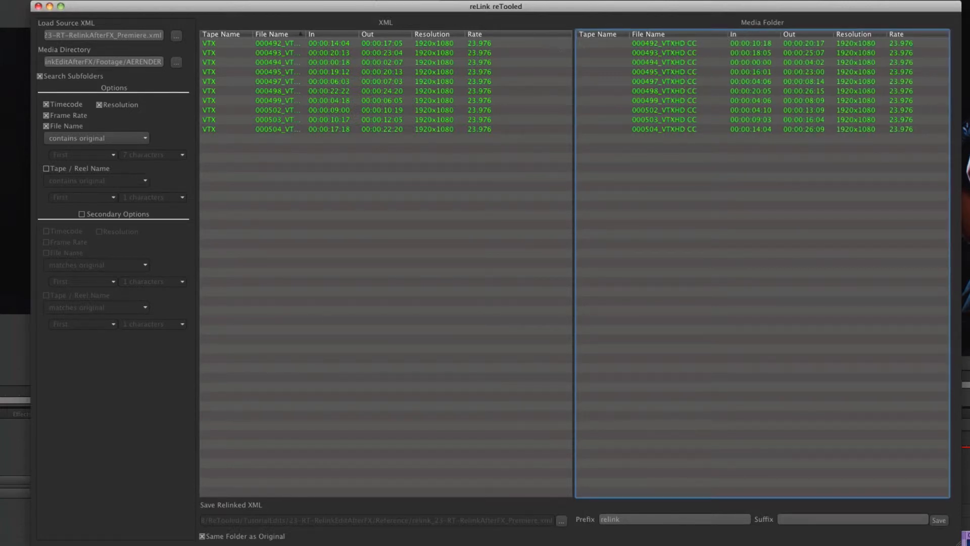
pyautogui.moveTo(306, 34); pyautogui.dragTo(346, 35)
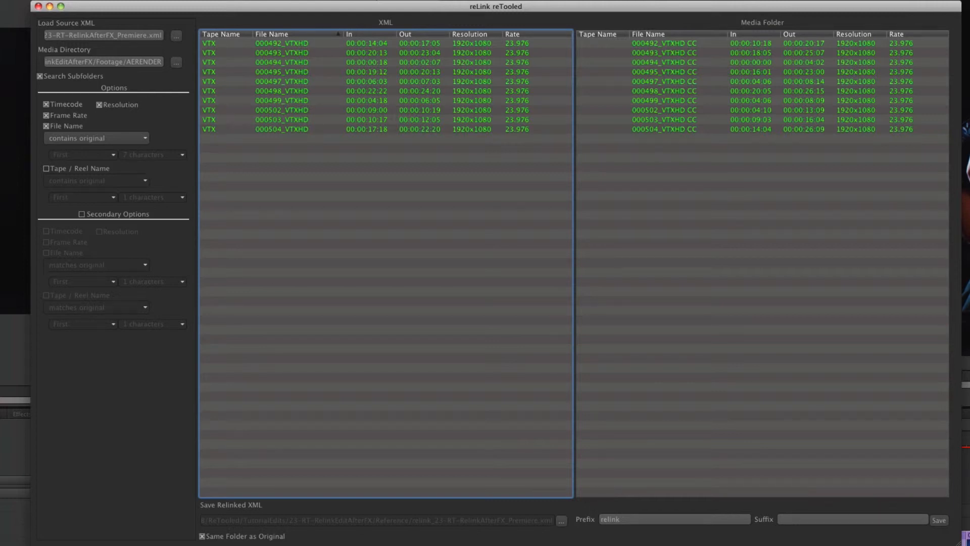
# - Try matching by Tape / Reel Name, turn it back off, and check the File Name matching choices
pyautogui.click(78, 168)
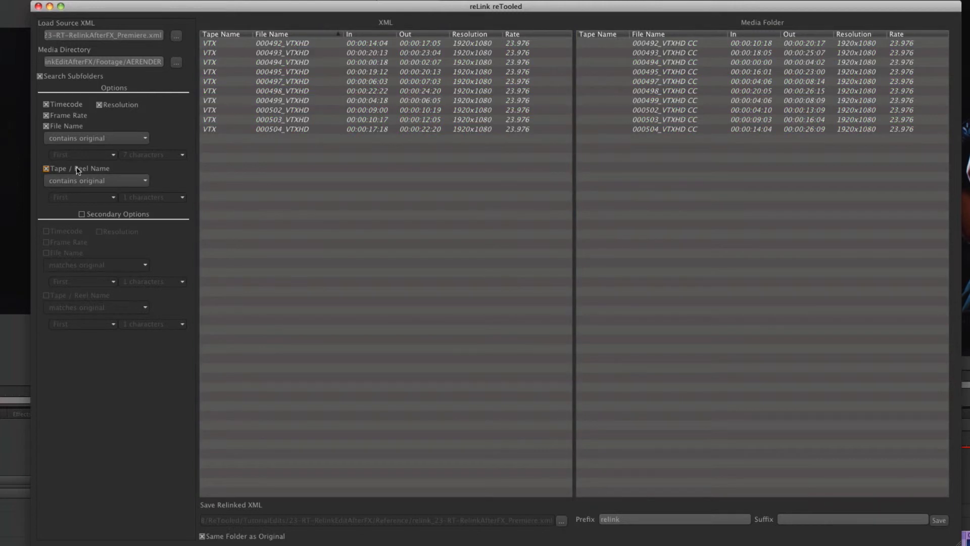
pyautogui.click(79, 168)
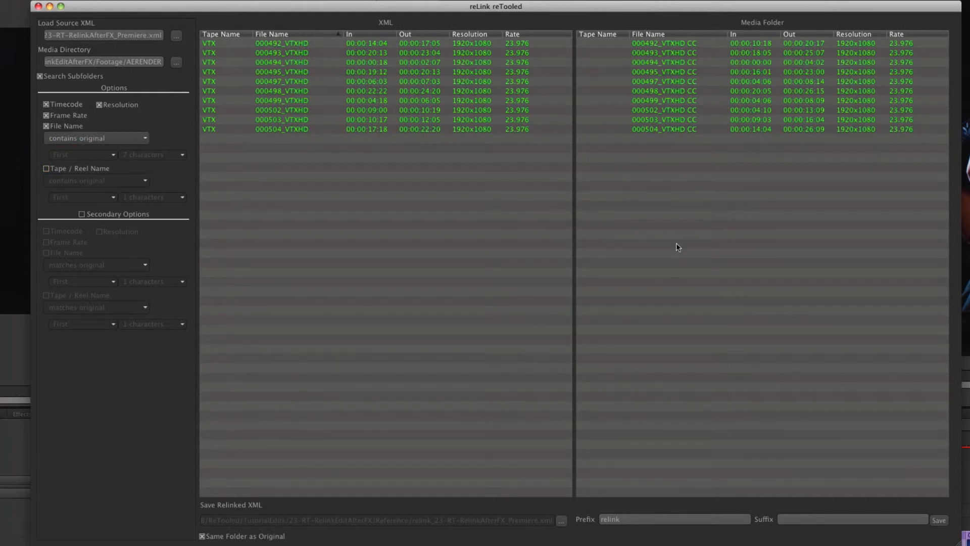
pyautogui.click(105, 139)
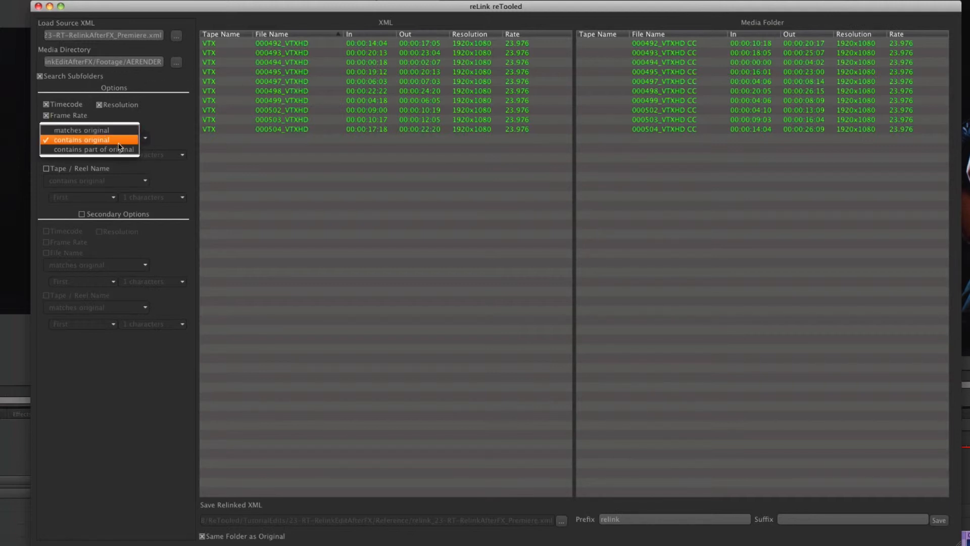
pyautogui.click(173, 132)
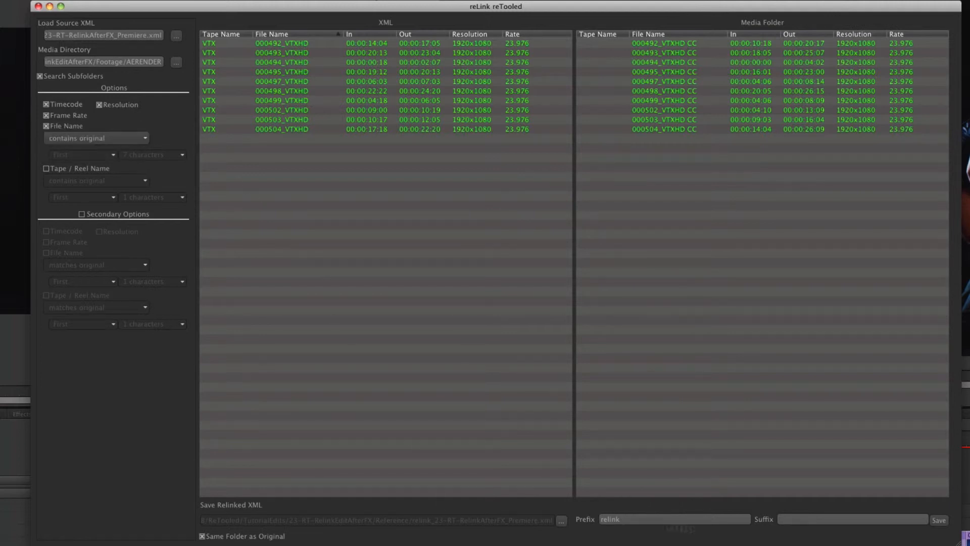
# - Save the relinked XML in the same folder as the original with the prefix "relink"
pyautogui.click(632, 517)
pyautogui.click(939, 520)
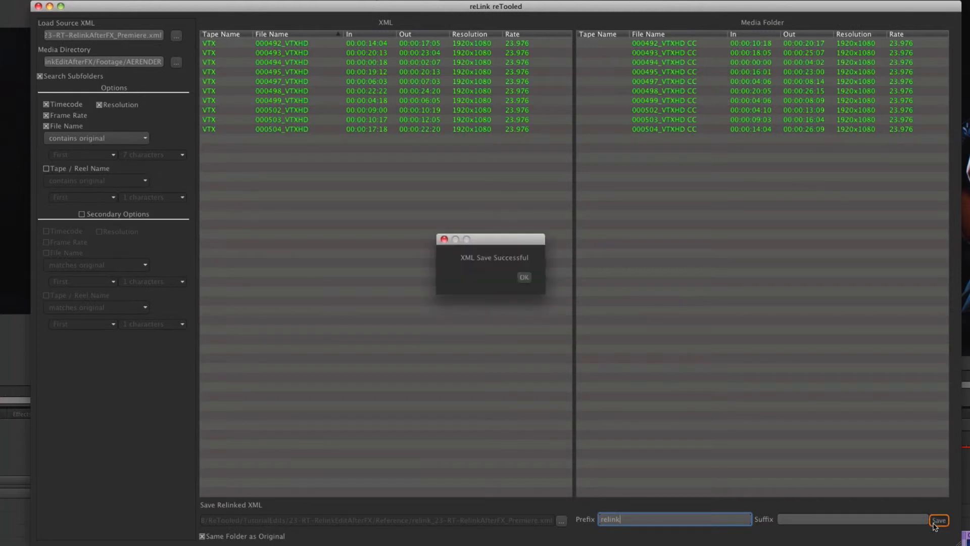
pyautogui.click(524, 277)
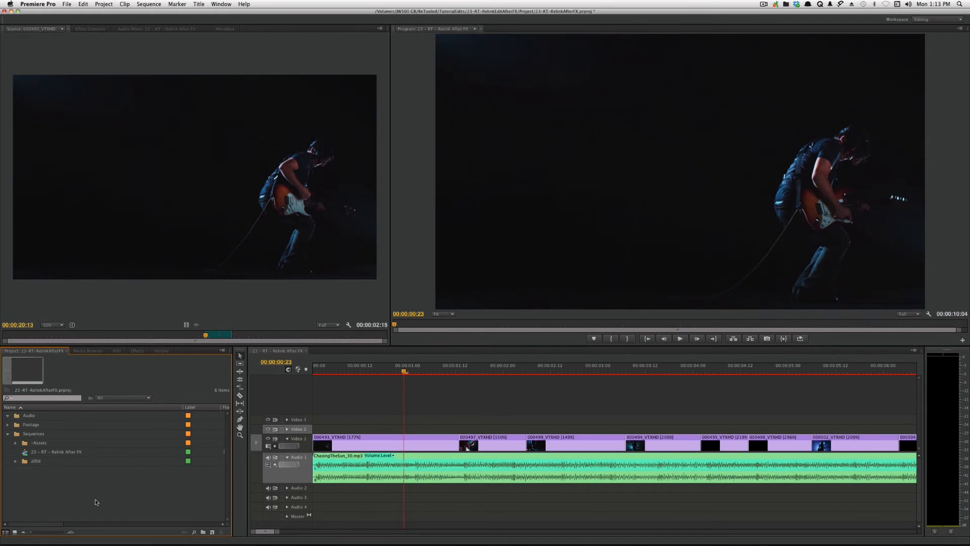
# - Switch to Premiere Pro and import relink_23-RT-RelinkAfterFX_Premiere.xml into the project
pyautogui.doubleClick(95, 499)
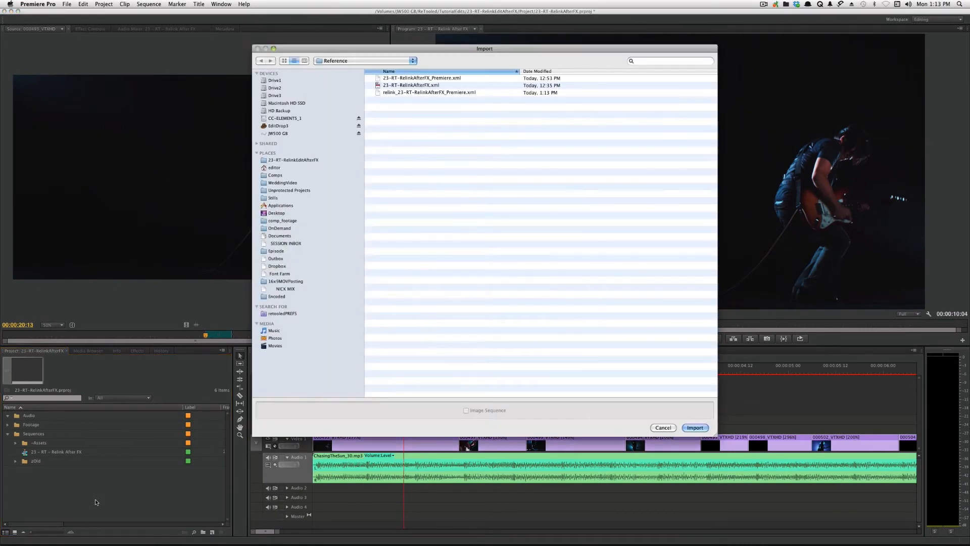
pyautogui.click(417, 93)
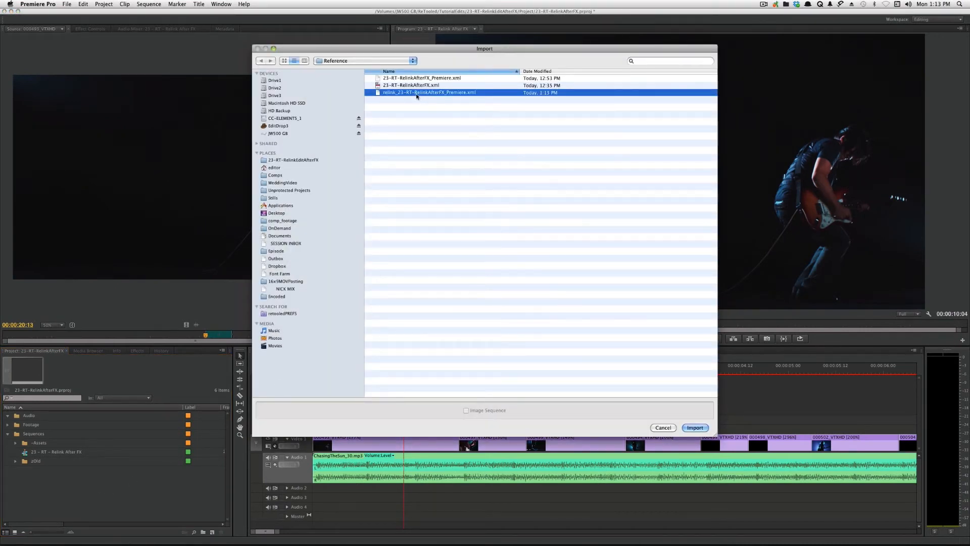
pyautogui.doubleClick(416, 94)
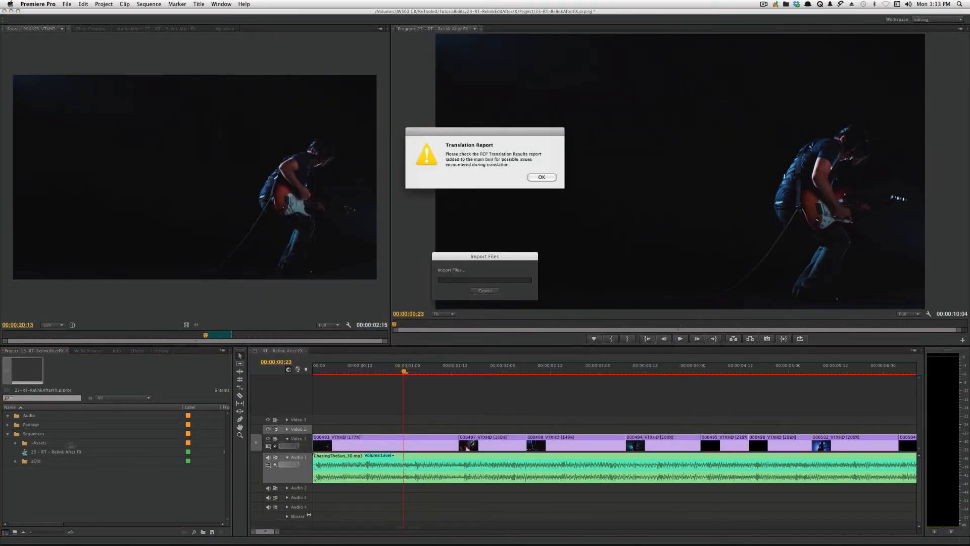
pyautogui.click(542, 177)
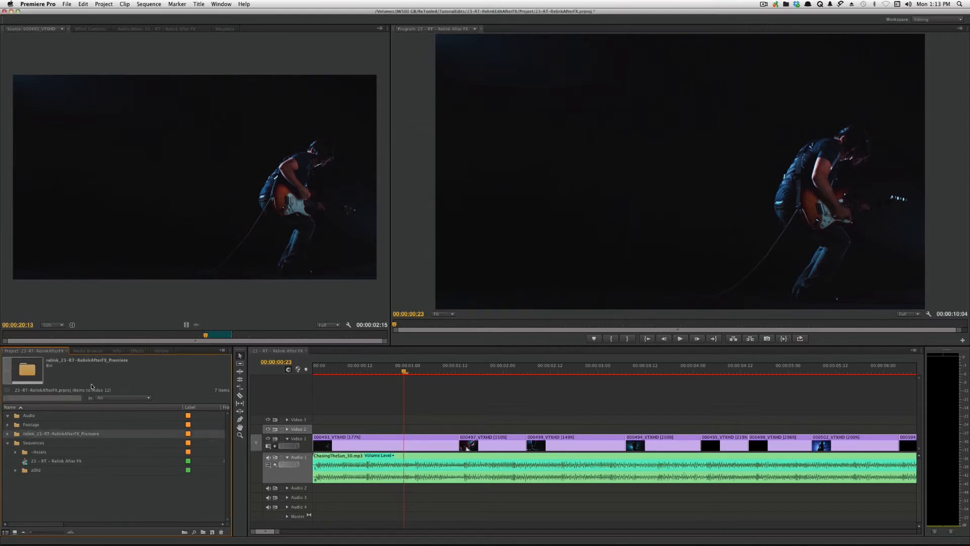
# - Rename the sequence in the imported relink_23-RT-RelinkAfterFX_Premiere bin as "23 - RT - Relink After FX Relink"
pyautogui.click(8, 434)
pyautogui.click(89, 443)
pyautogui.click(89, 443)
pyautogui.write('Relink After FX Relink')
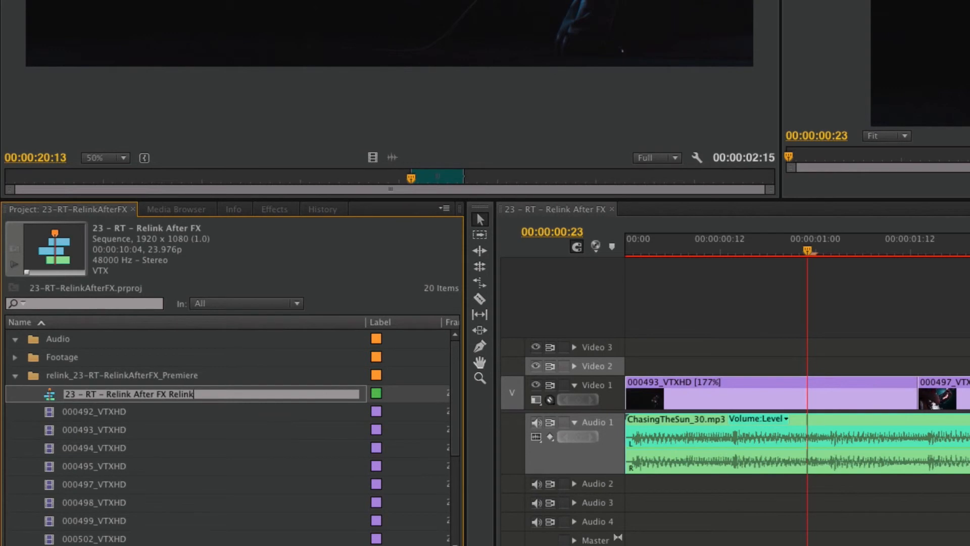
pyautogui.press('Tab')
# - Open the 23 - RT - Relink After FX Relink sequence and delete the audio clips on Audio 1 and Audio 2
pyautogui.doubleClick(163, 394)
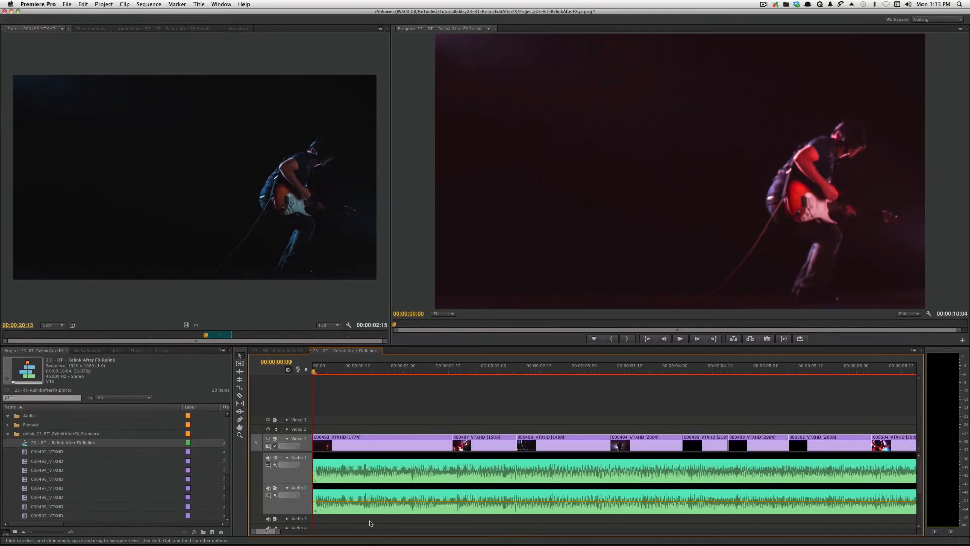
pyautogui.moveTo(370, 523); pyautogui.dragTo(322, 475)
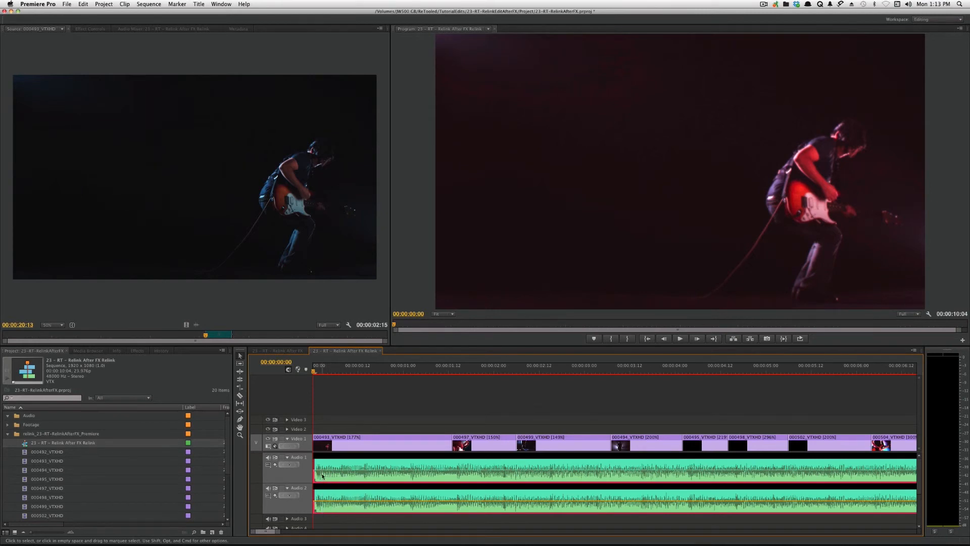
pyautogui.press('Delete')
pyautogui.press('-')
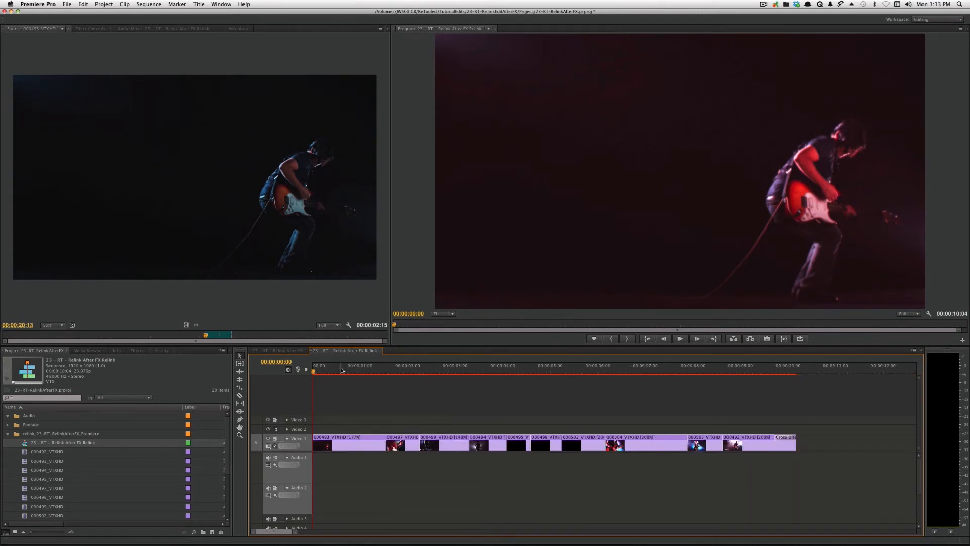
# - Play through the relinked sequence, then copy all its clips to Video 2 of the 23 - RT - Relink After FX sequence, starting at 00:00:00:00
pyautogui.press('space')
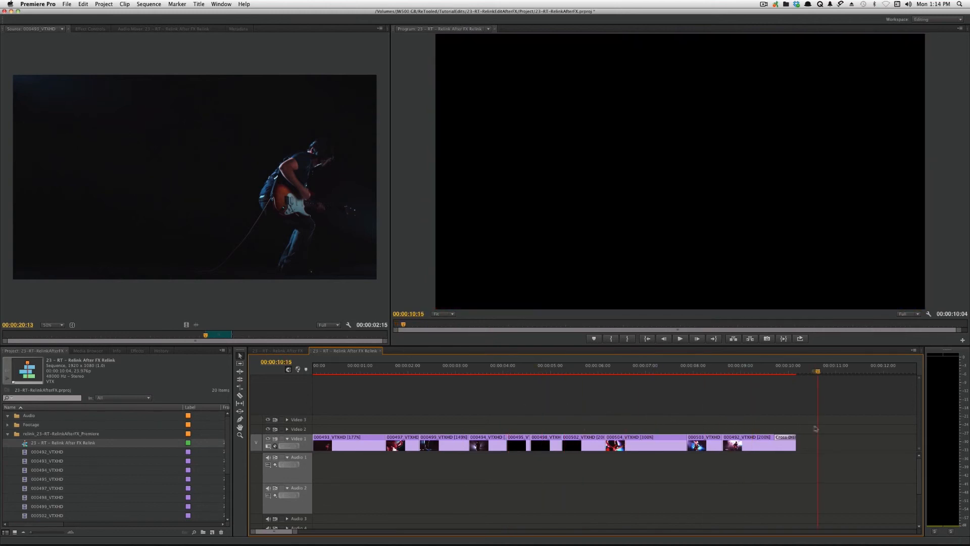
pyautogui.moveTo(817, 428); pyautogui.dragTo(222, 449)
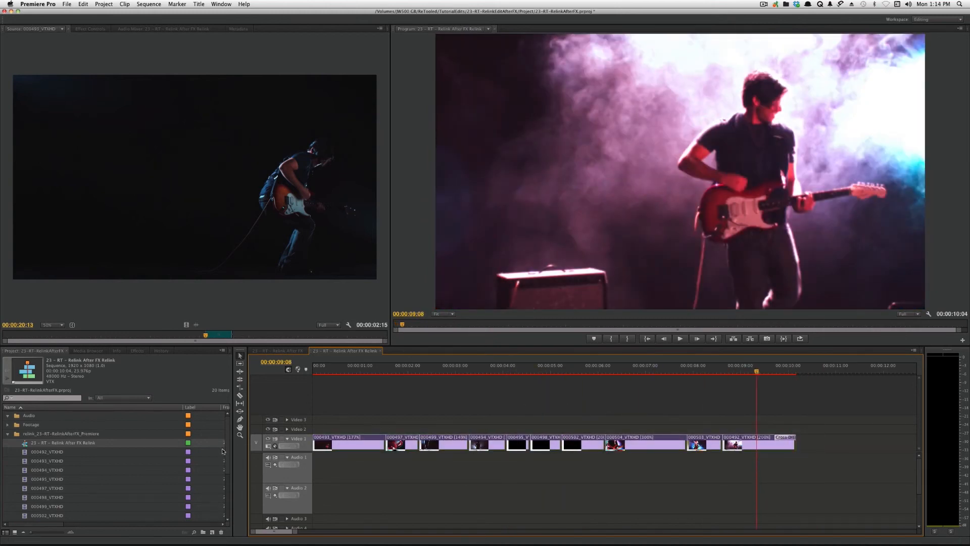
pyautogui.click(284, 350)
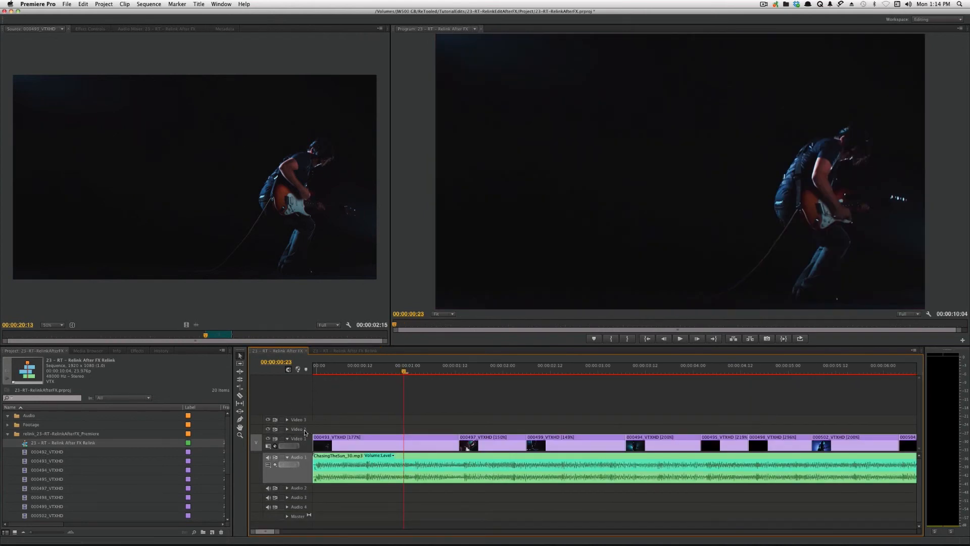
pyautogui.moveTo(327, 367); pyautogui.dragTo(296, 382)
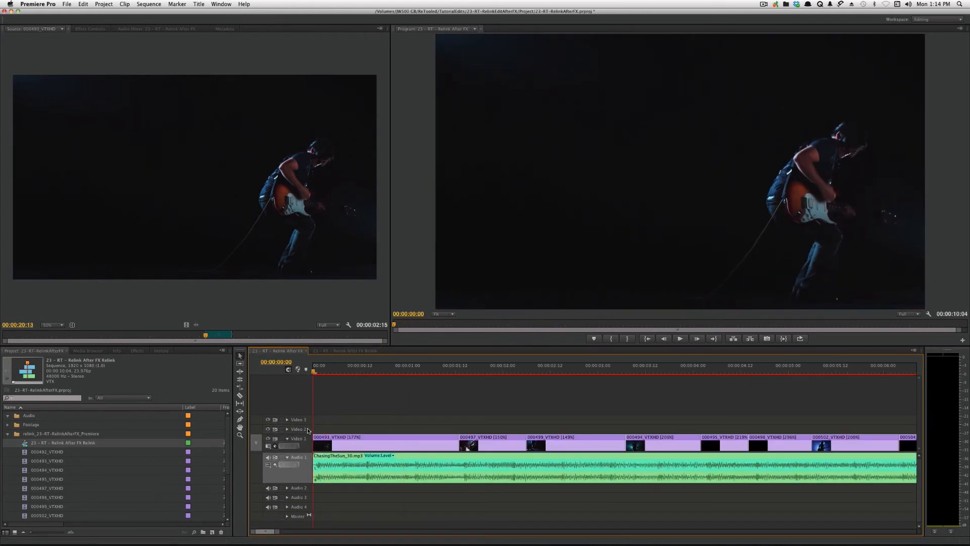
pyautogui.press('End')
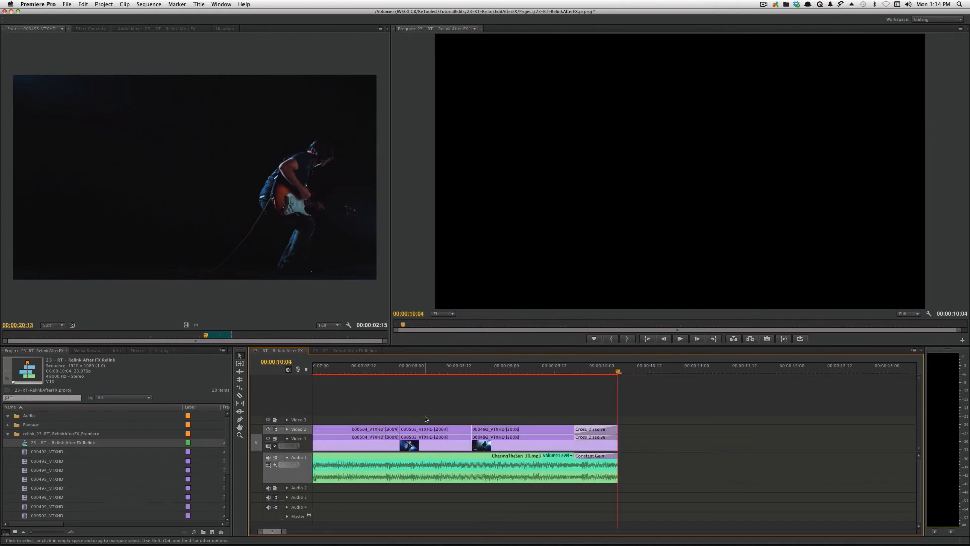
pyautogui.press('\\')
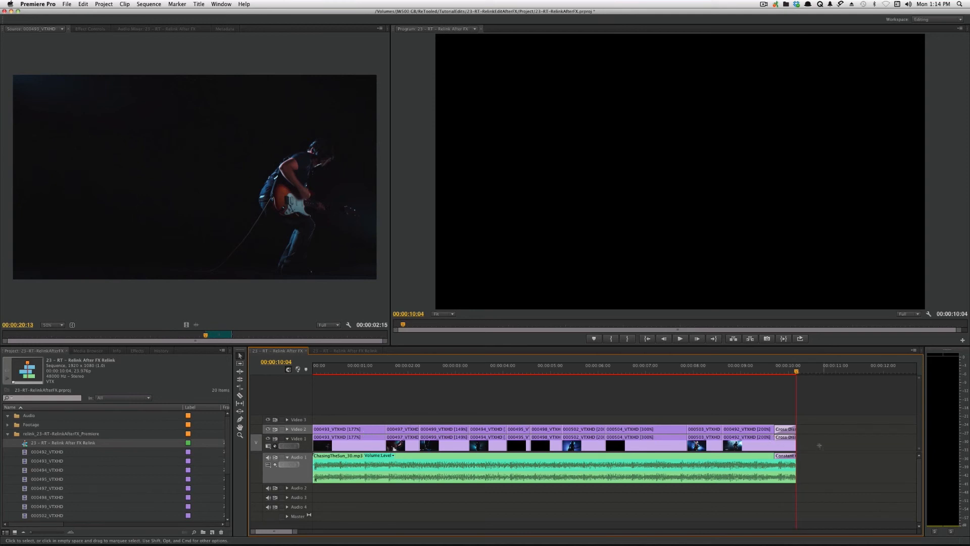
# - Disable all the original clips on Video 1 beneath the relinked clips and return the playhead to the sequence start
pyautogui.moveTo(820, 445); pyautogui.dragTo(336, 447)
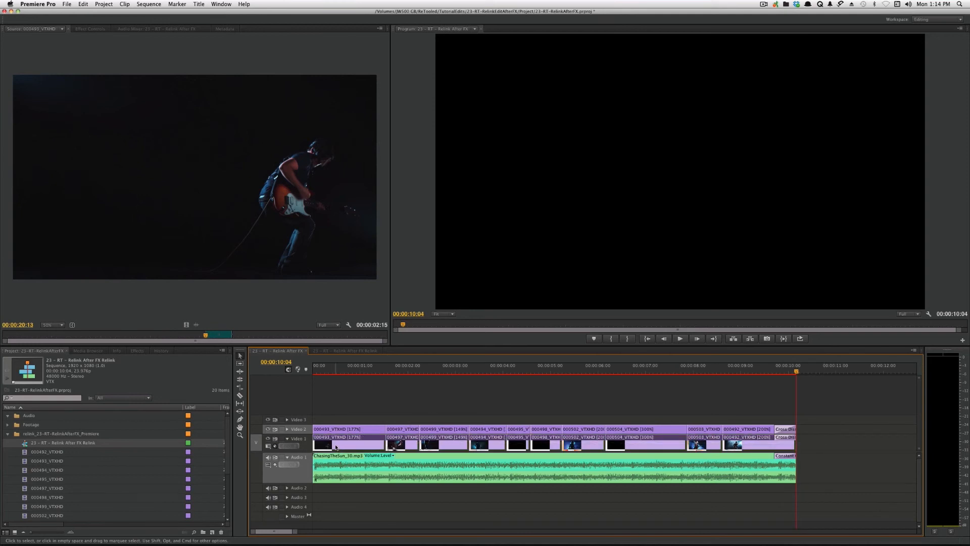
pyautogui.rightClick(336, 448)
pyautogui.click(364, 375)
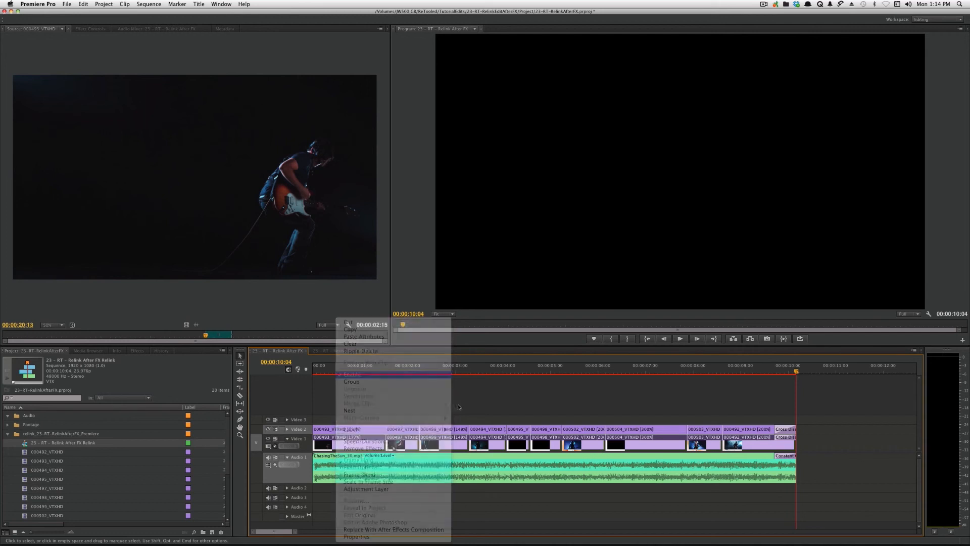
pyautogui.click(788, 372)
pyautogui.moveTo(788, 371); pyautogui.dragTo(783, 373)
pyautogui.press('Home')
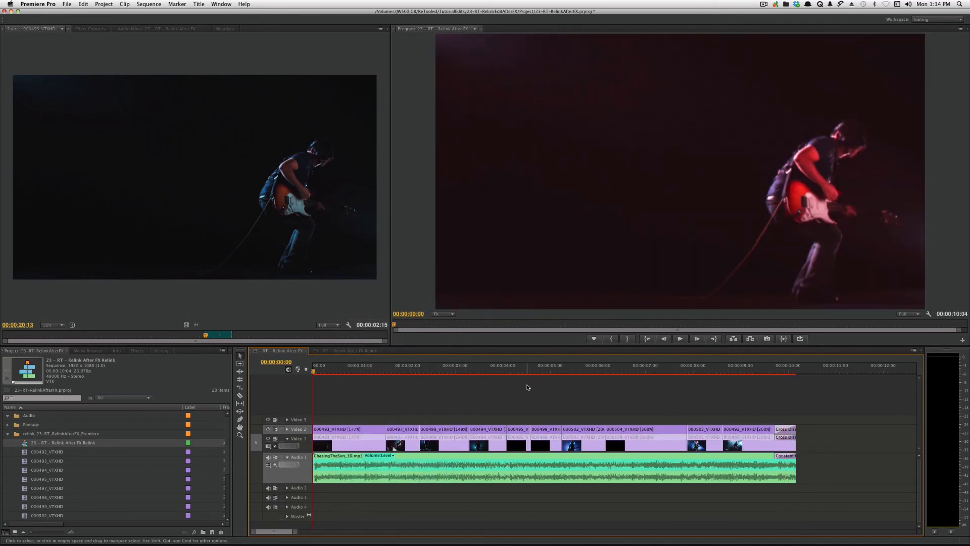
# - Select the relinked 000493_VTXHD clip at the start of Video 2
pyautogui.moveTo(338, 396); pyautogui.dragTo(329, 430)
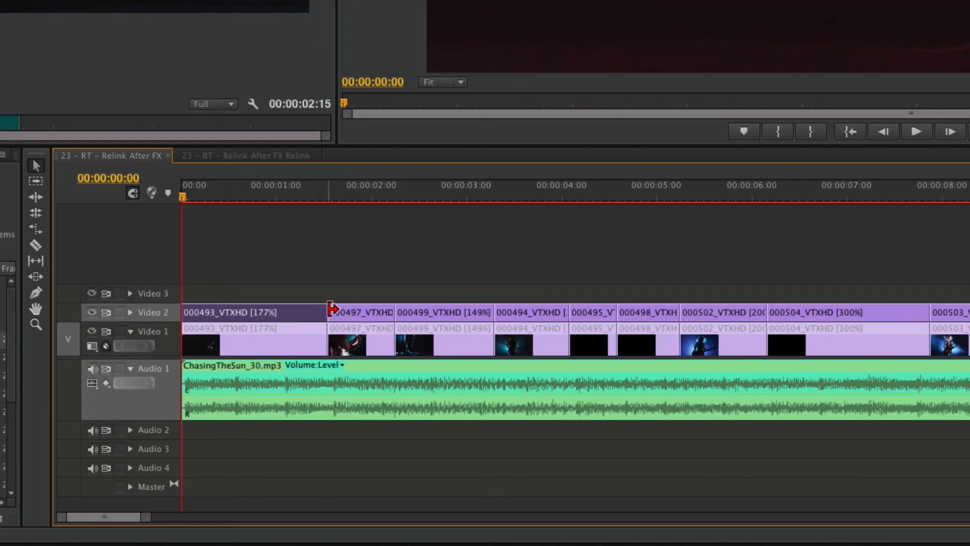